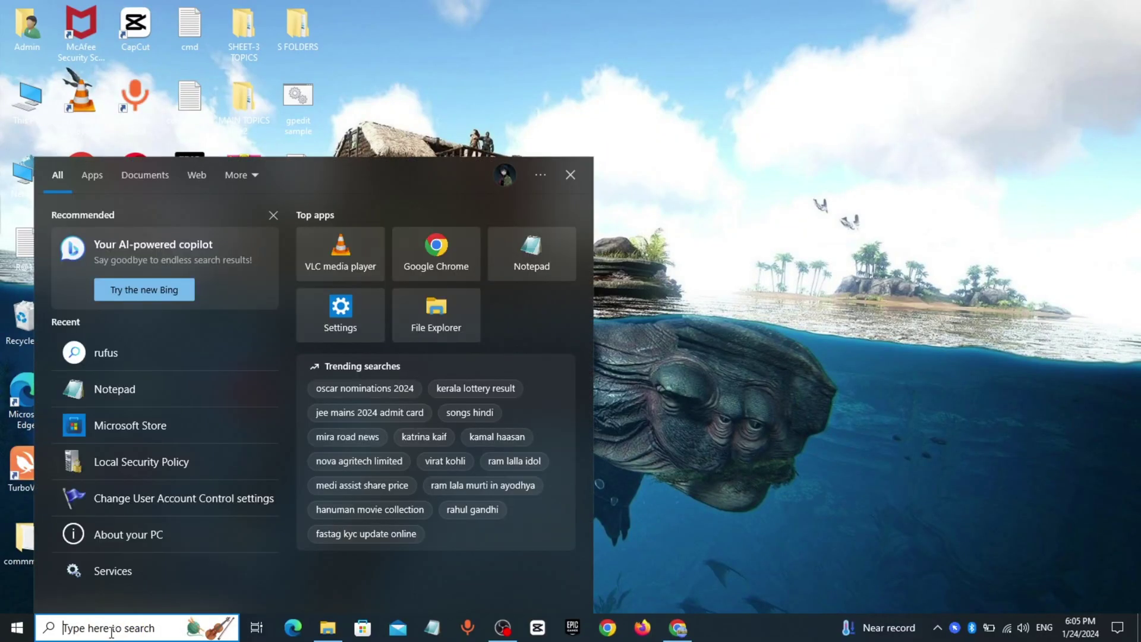
text(CONTRO)
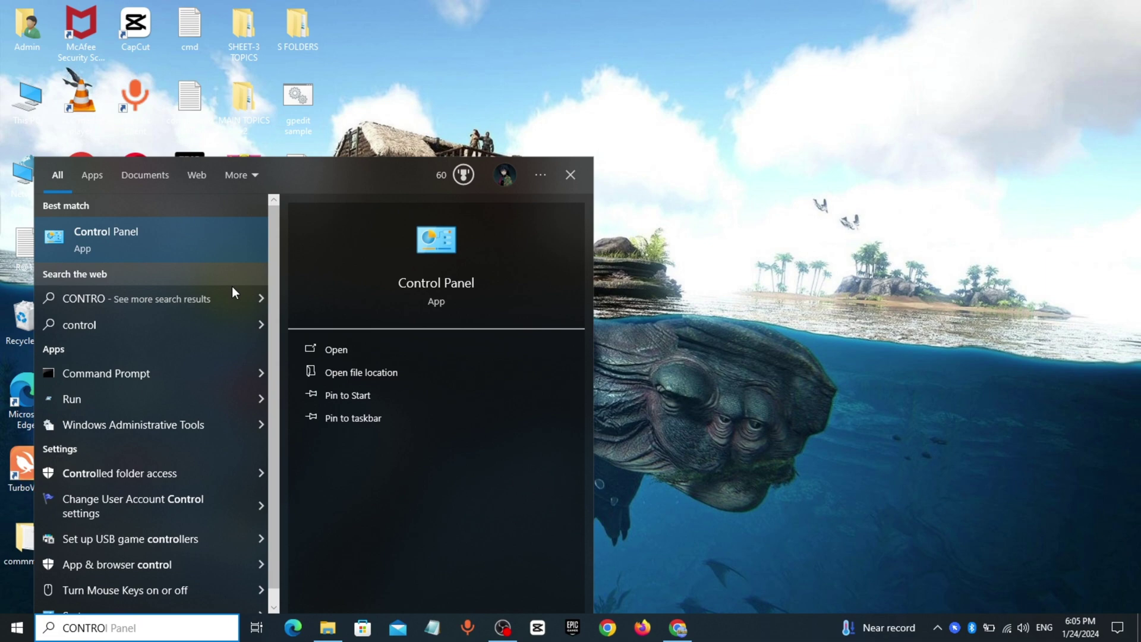
Open Control Panel's Region settings and browse the system locale list without changing it
click(216, 235)
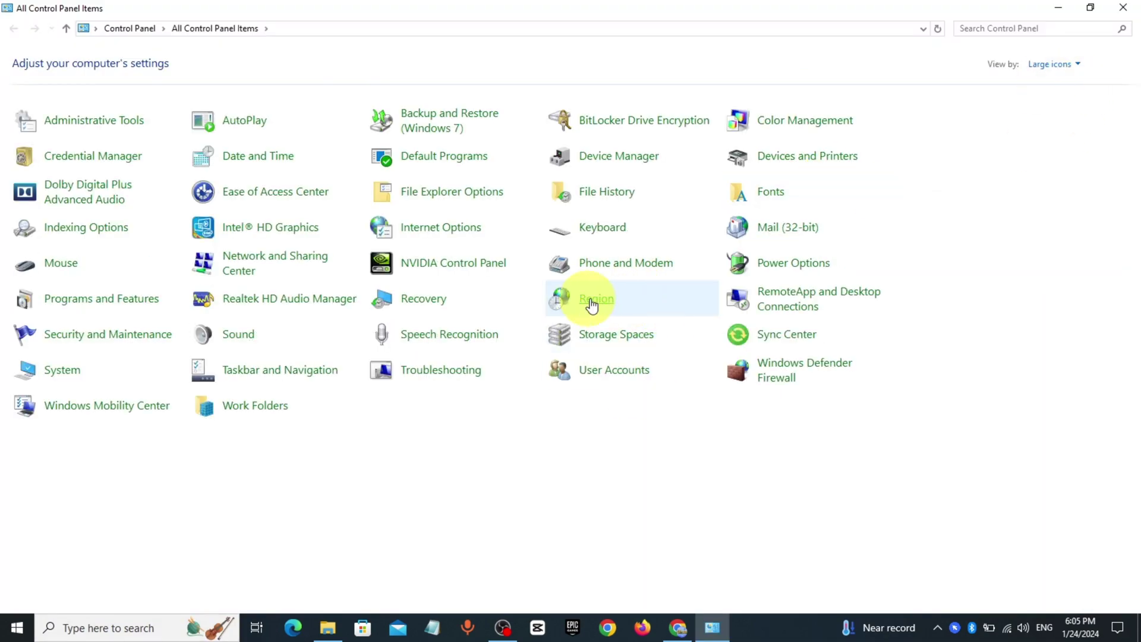
click(591, 305)
drag(300, 170, 523, 110)
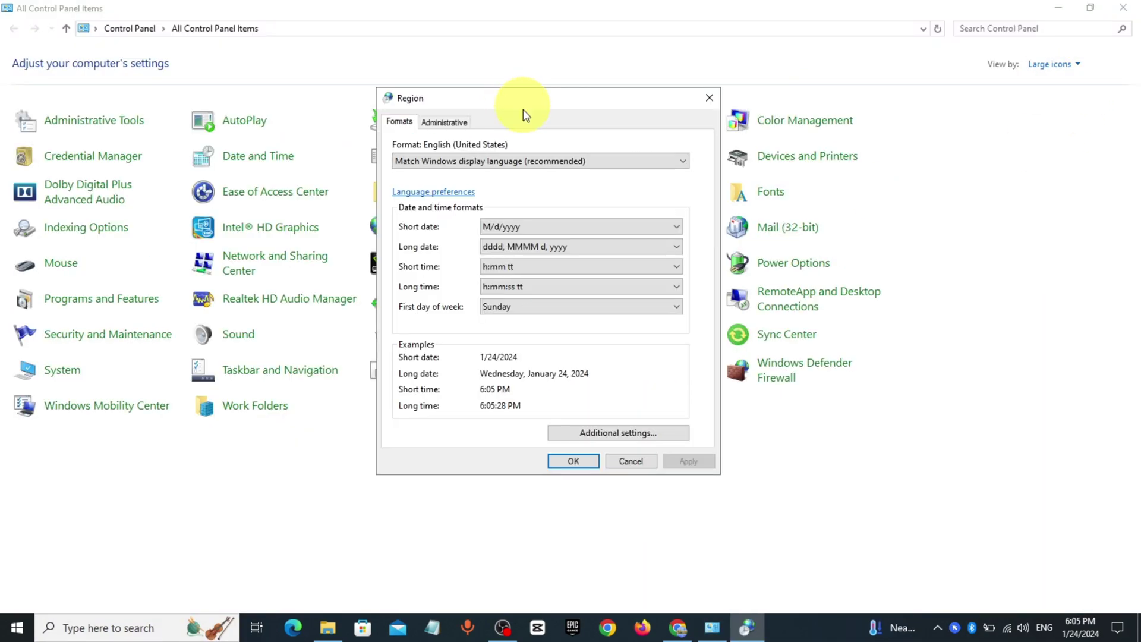
click(448, 122)
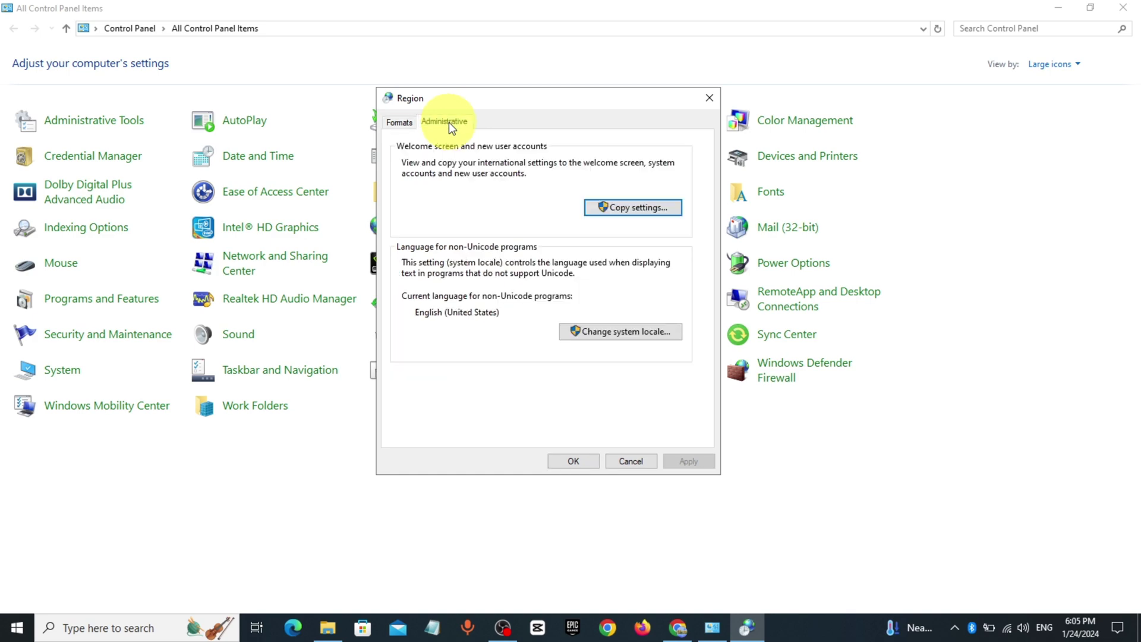
click(624, 331)
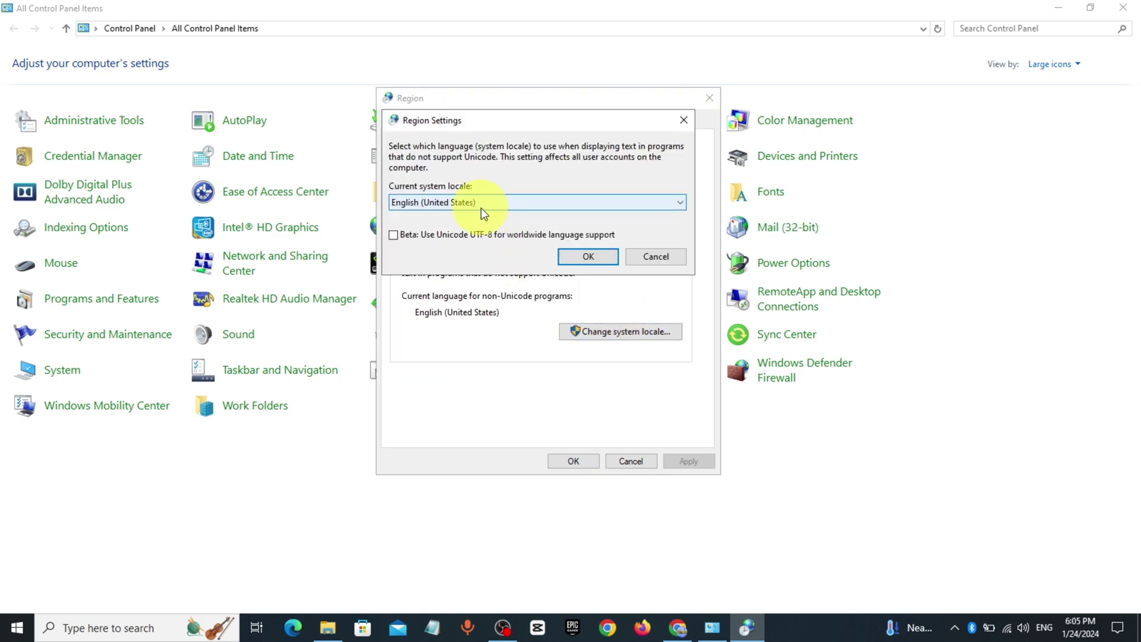
click(525, 204)
scroll(480, 335, down, 2)
scroll(489, 454, down, 10)
scroll(456, 275, up, 5)
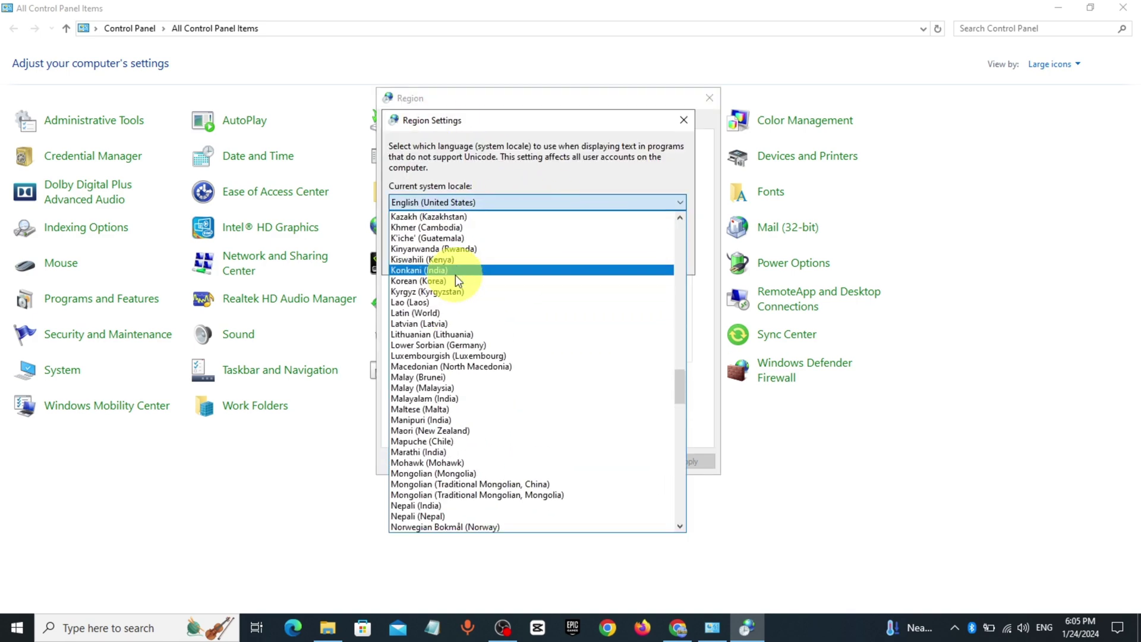
click(433, 204)
Close the locale and Region dialogs, then launch Command Prompt as administrator
click(586, 258)
click(572, 461)
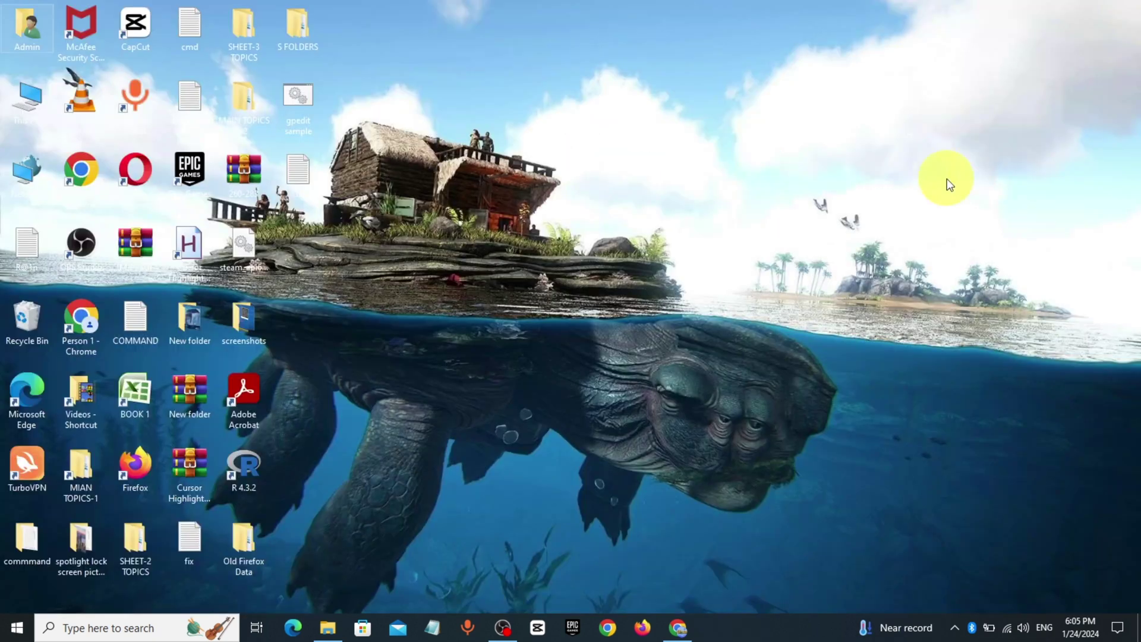
click(118, 627)
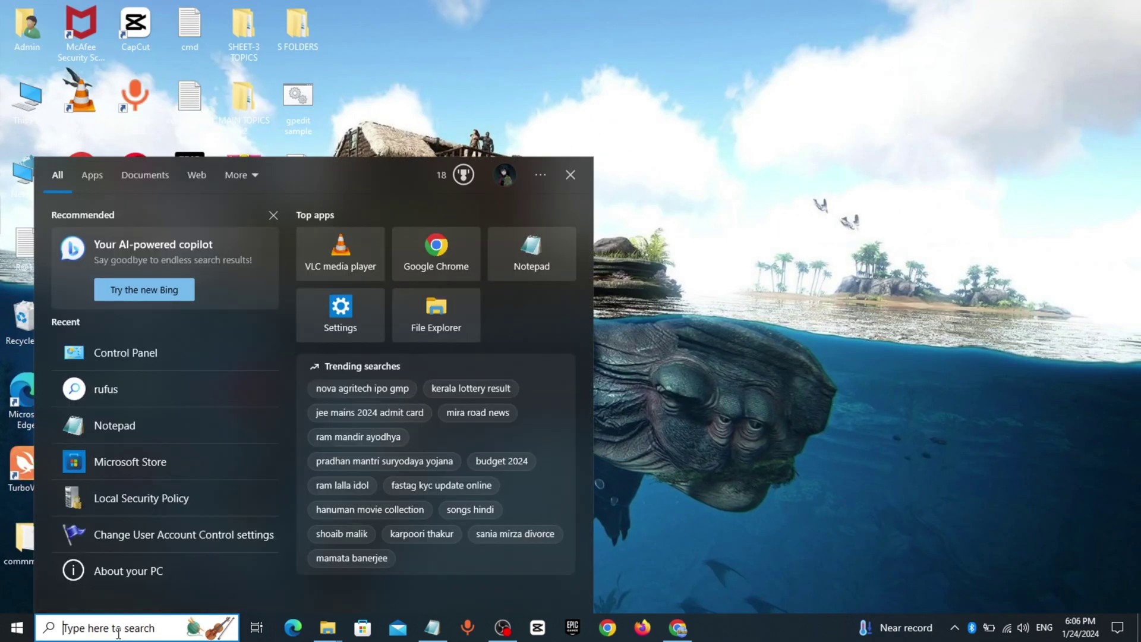
text(CMD)
right_click(130, 237)
click(167, 256)
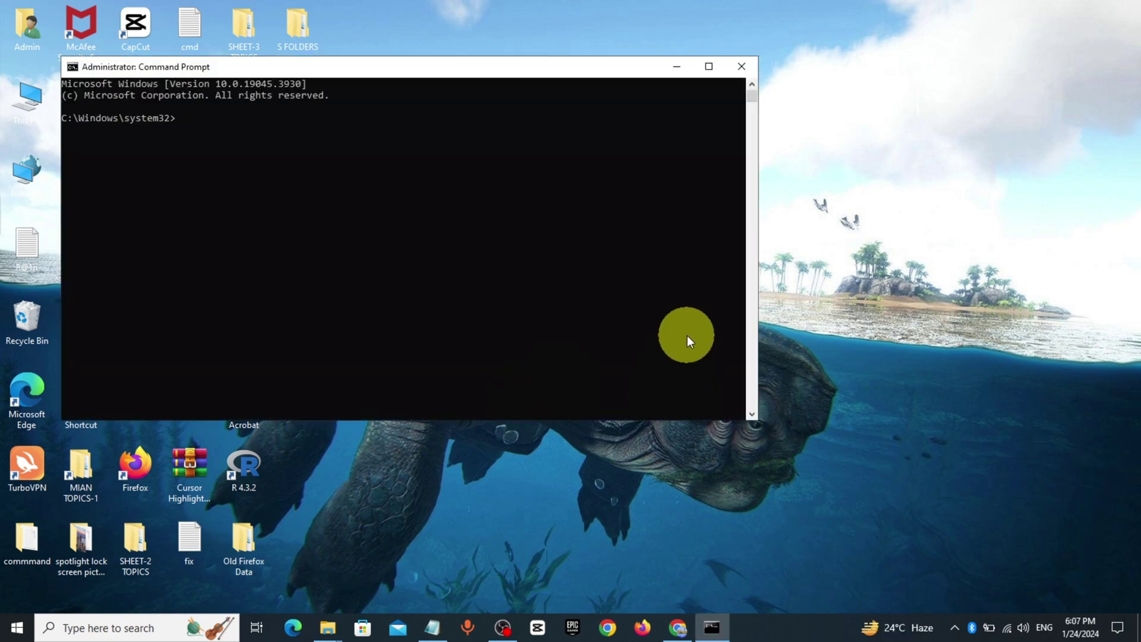
Copy the regsvr32 DLL loop from Notepad into Command Prompt and run it
click(432, 628)
key(ctrl+a)
scroll(470, 386, up, 2)
drag(713, 379, 165, 353)
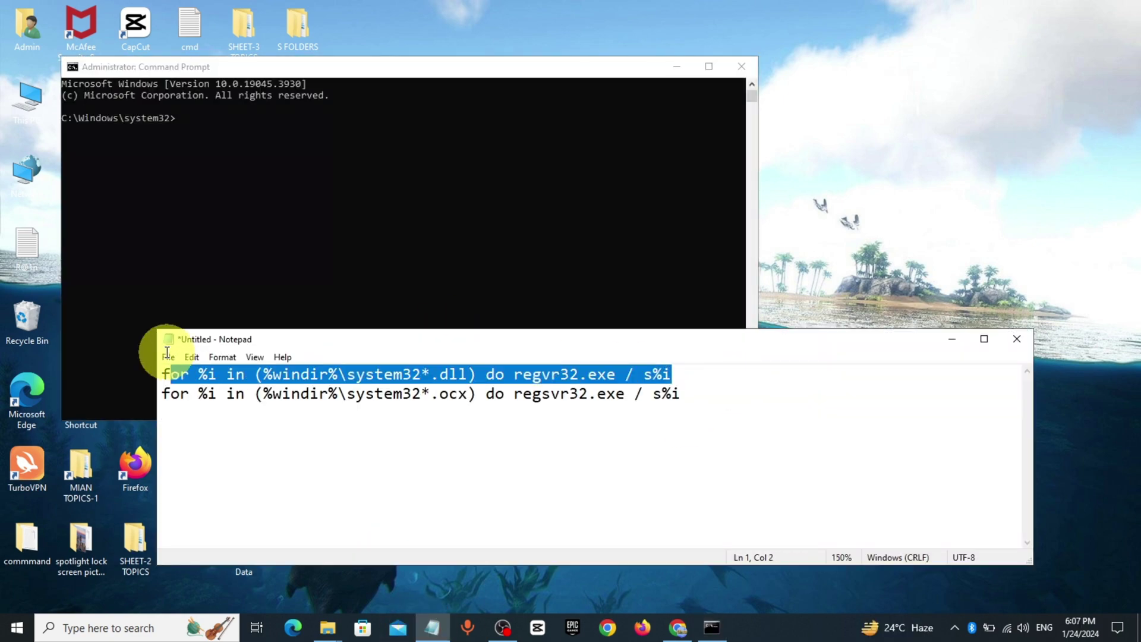
right_click(395, 372)
click(446, 417)
click(71, 66)
click(183, 216)
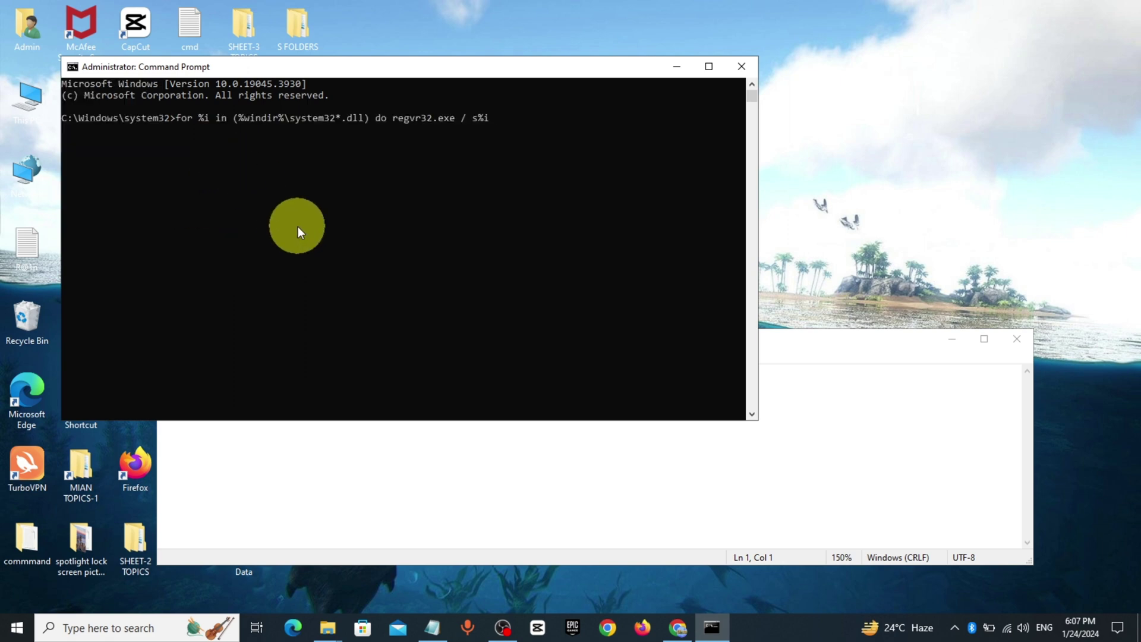
key(Return)
Copy the regsvr32 OCX loop from Notepad and paste it into Command Prompt
click(904, 443)
drag(682, 393, 130, 392)
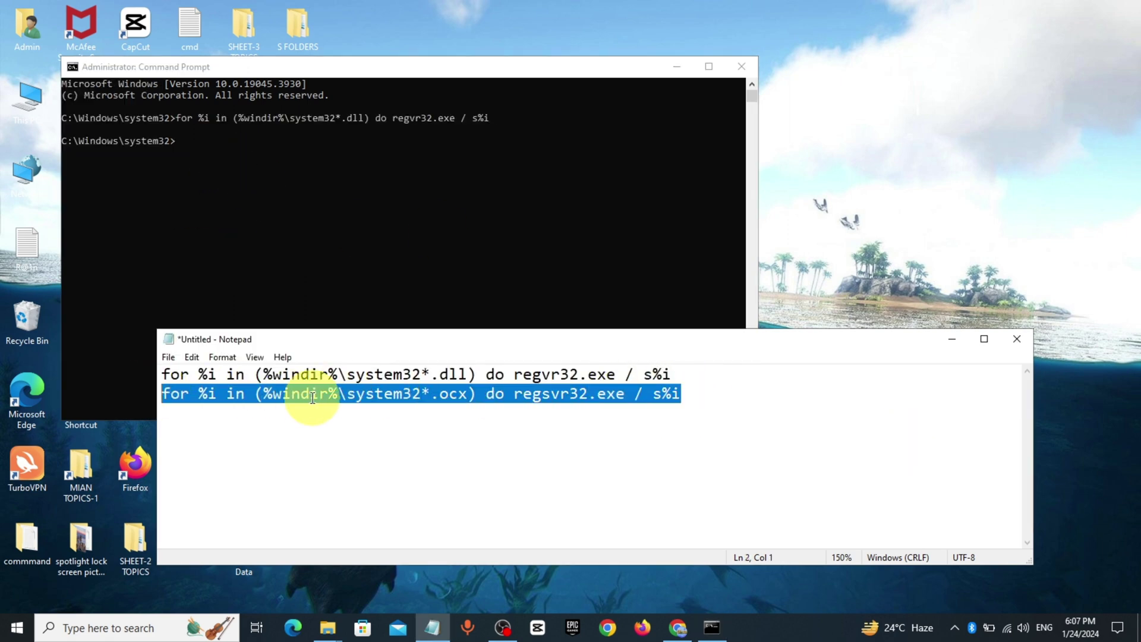
right_click(313, 397)
click(390, 441)
click(148, 155)
click(71, 66)
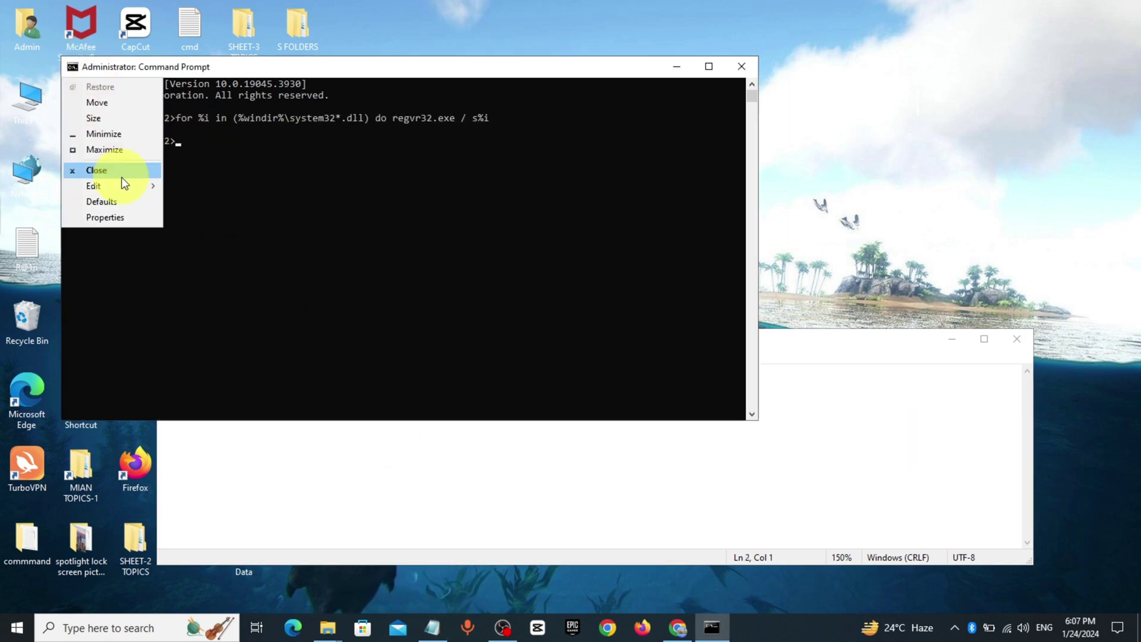
mouse_move(94, 185)
click(184, 216)
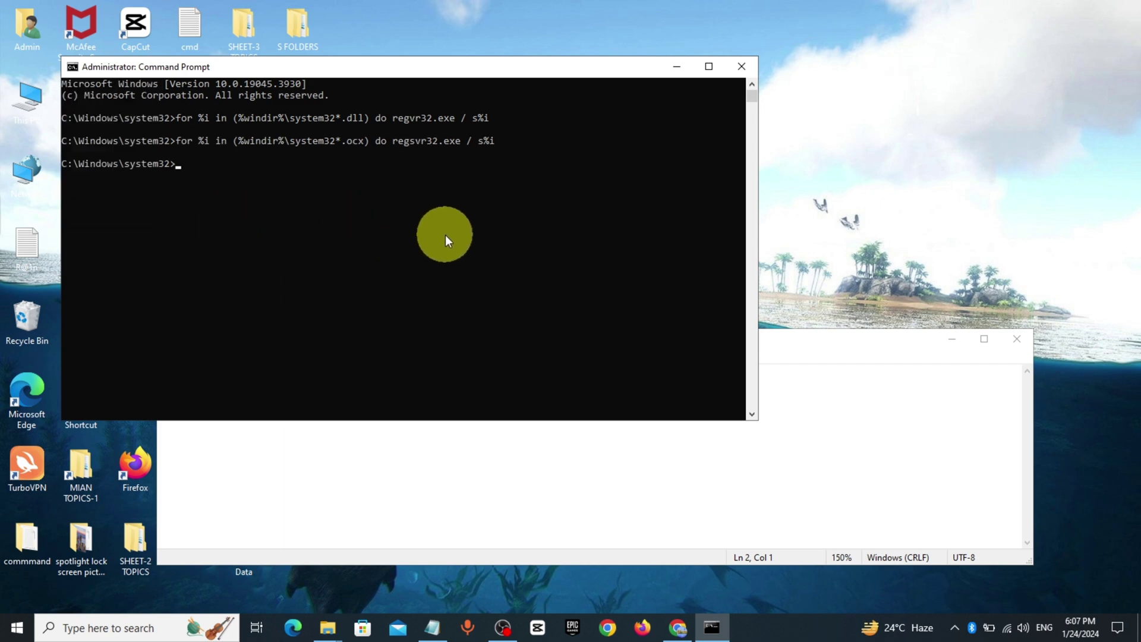
Minimize Command Prompt and Notepad, then launch Registry Editor from a REGEDIT search
click(676, 67)
click(951, 339)
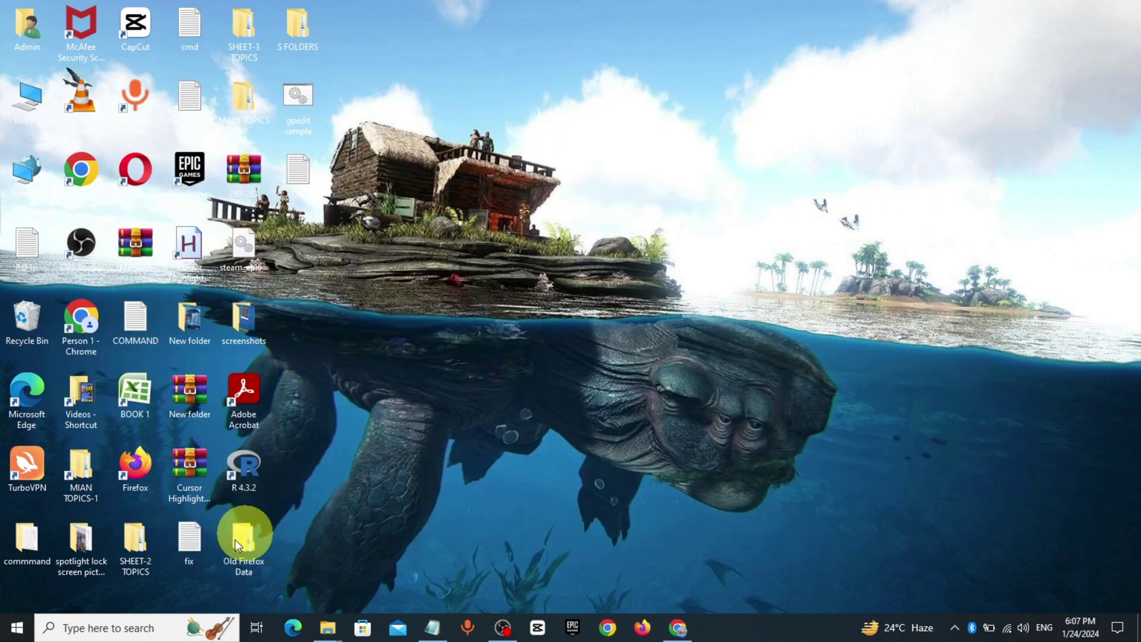
click(16, 627)
click(18, 595)
click(591, 425)
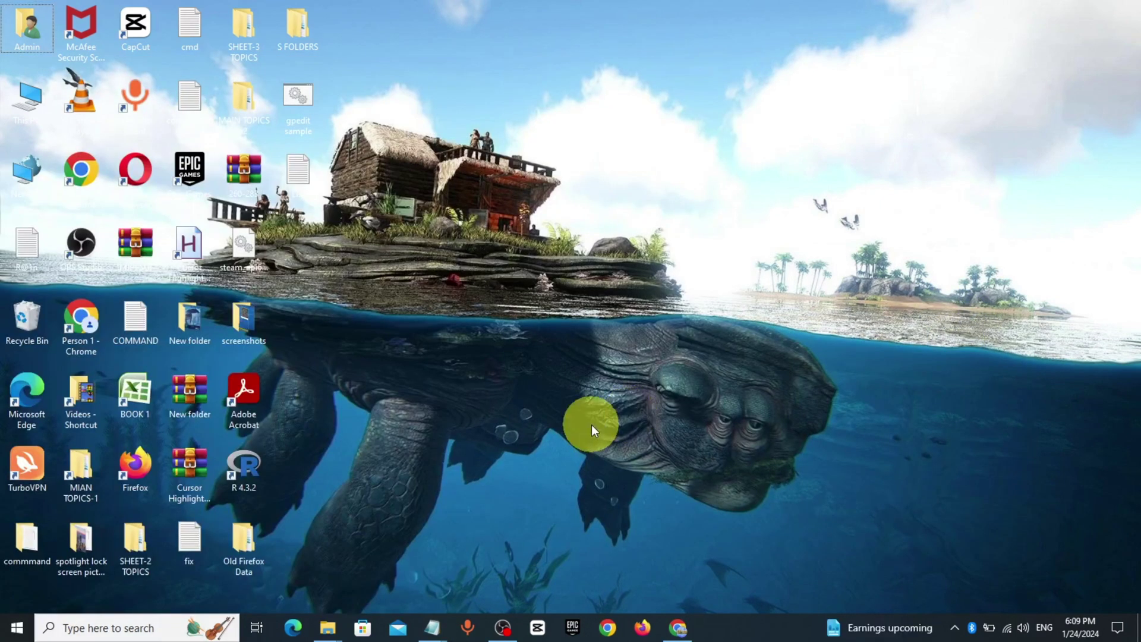
click(107, 628)
text(REGEDIT)
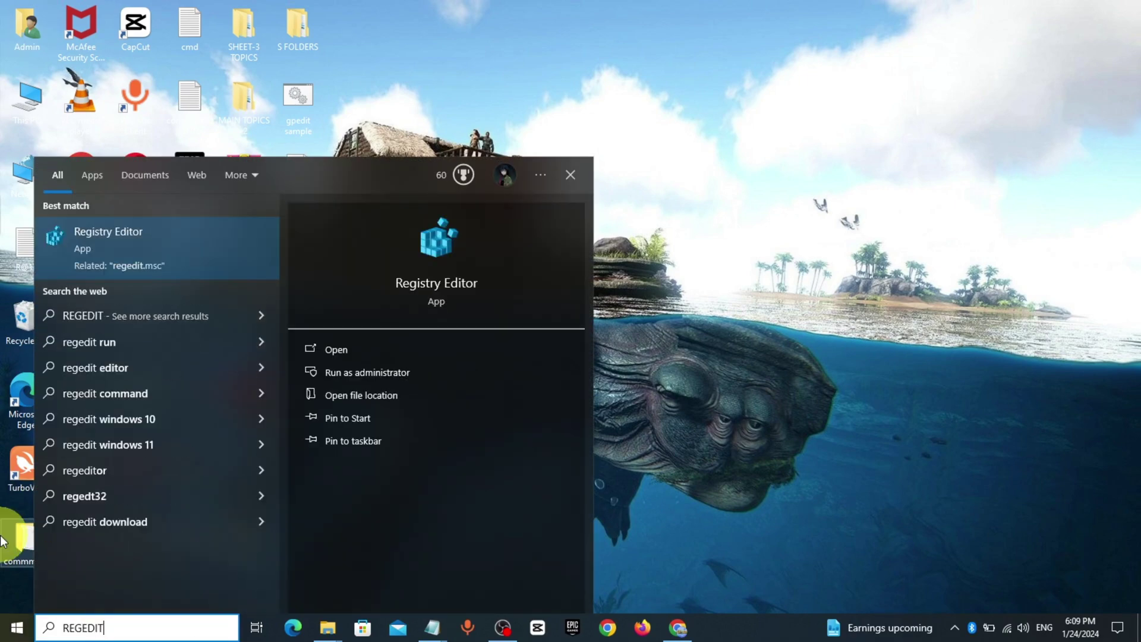
click(160, 254)
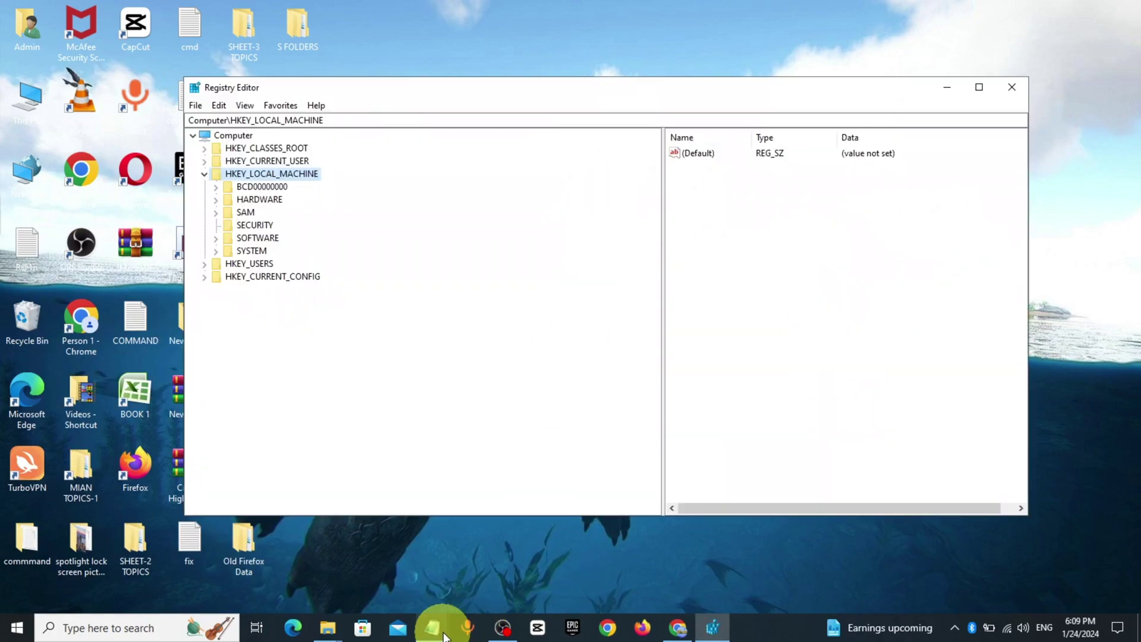
click(431, 627)
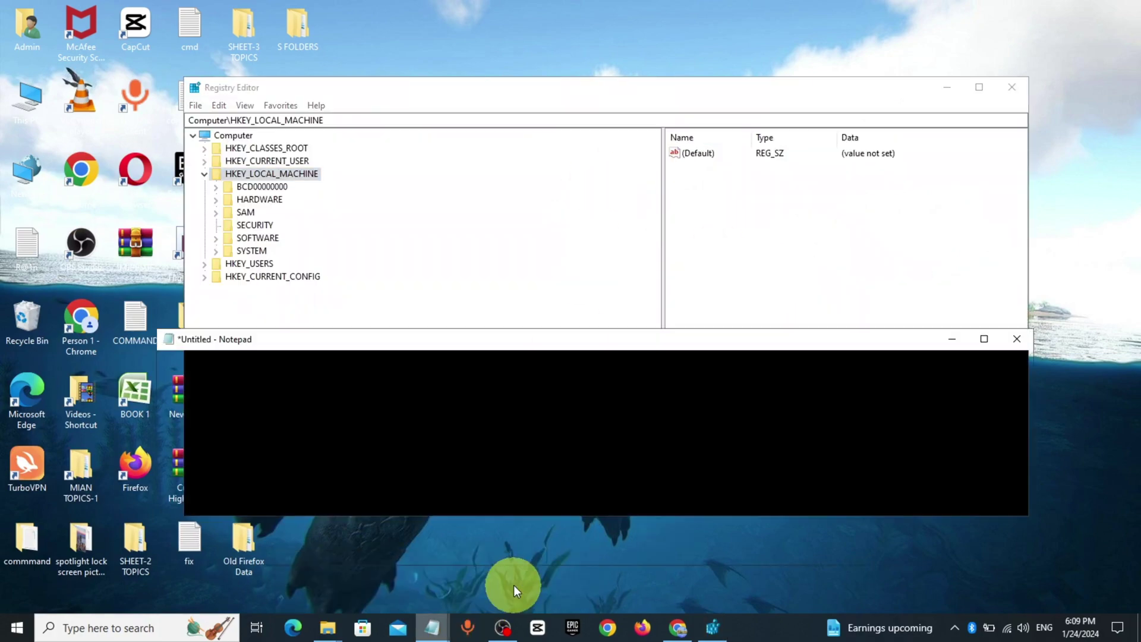
Navigate to HKLM\SOFTWARE\Microsoft\Windows NT\CurrentVersion\Windows using the copied path
drag(968, 428, 26, 420)
right_click(526, 428)
click(606, 261)
click(331, 117)
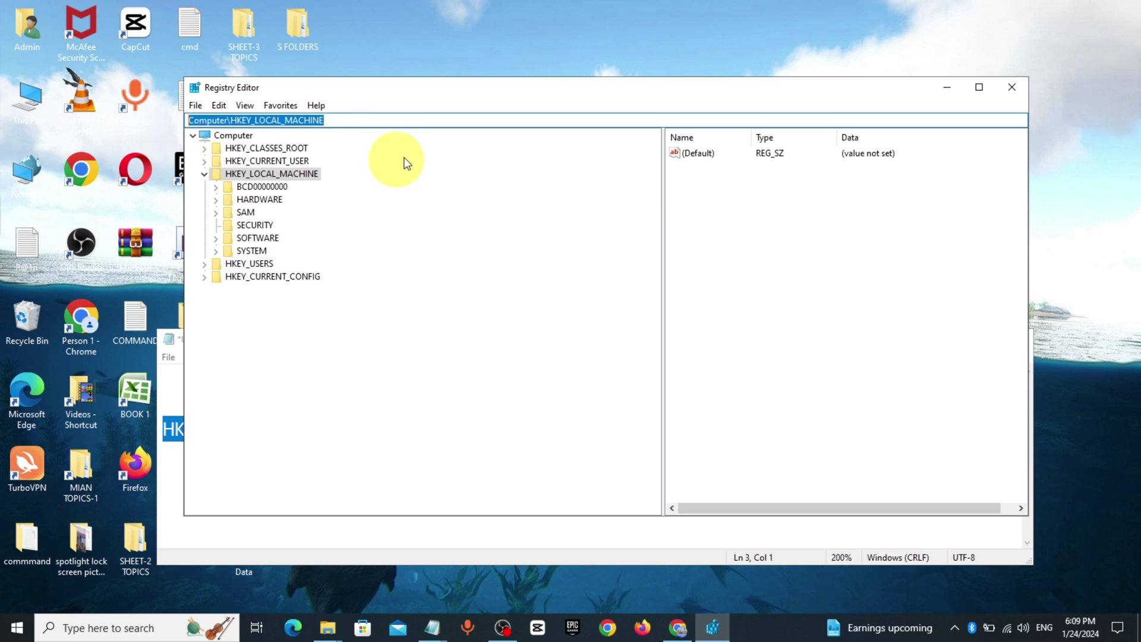
key(ctrl+v)
key(Return)
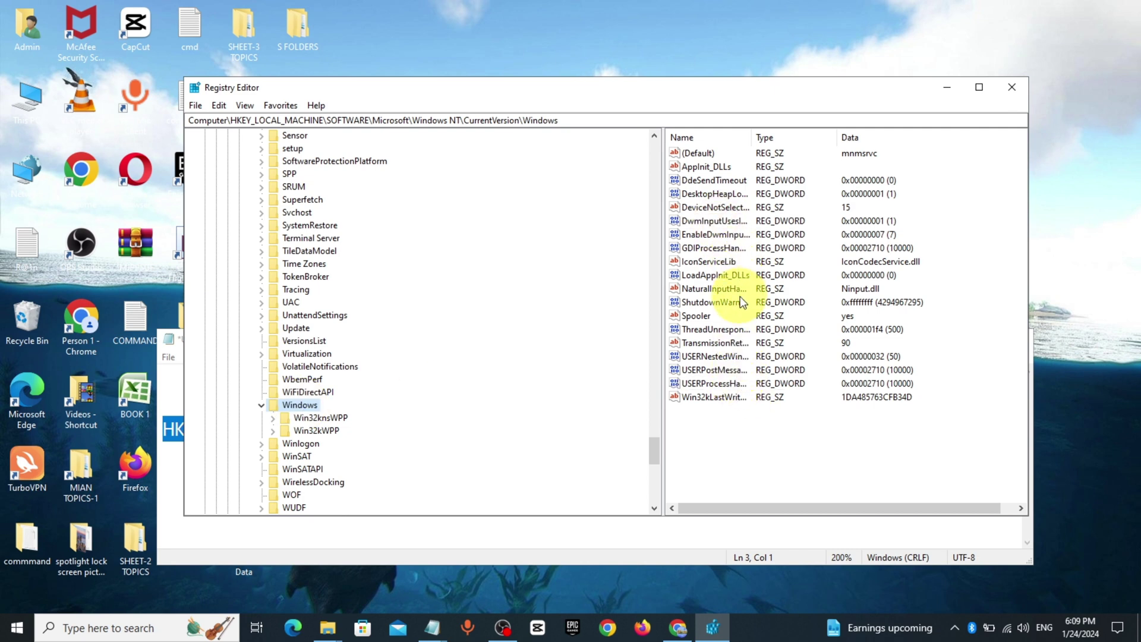
Keep LoadAppInit_DLLs at 0 and set AppInit_DLLs to 0
double_click(718, 276)
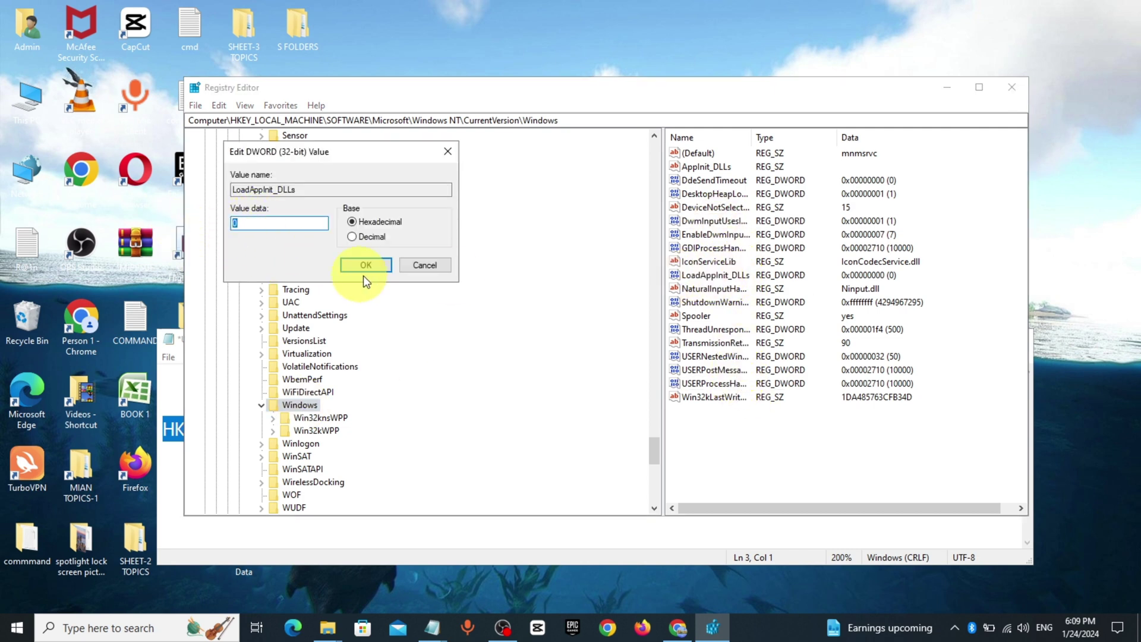
click(363, 276)
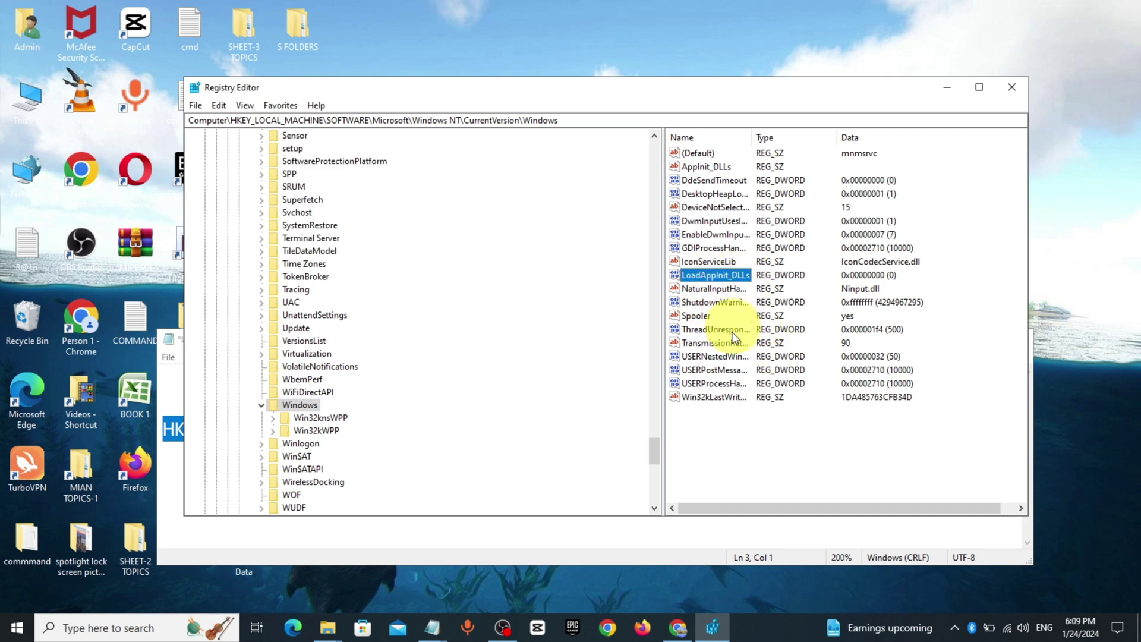
double_click(705, 167)
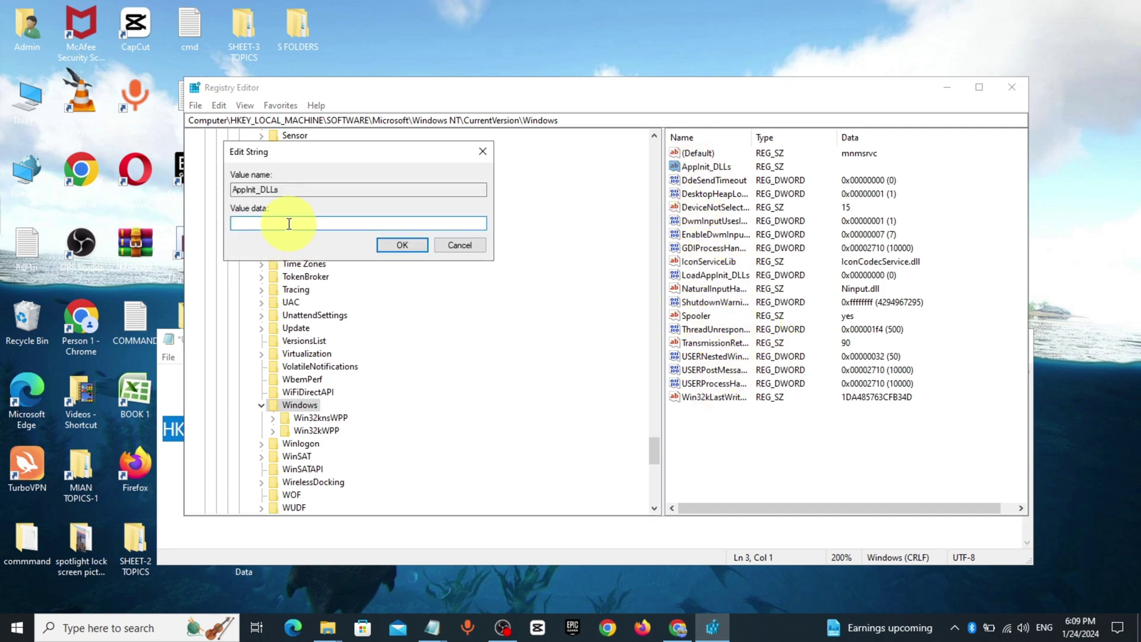
text(0)
click(398, 243)
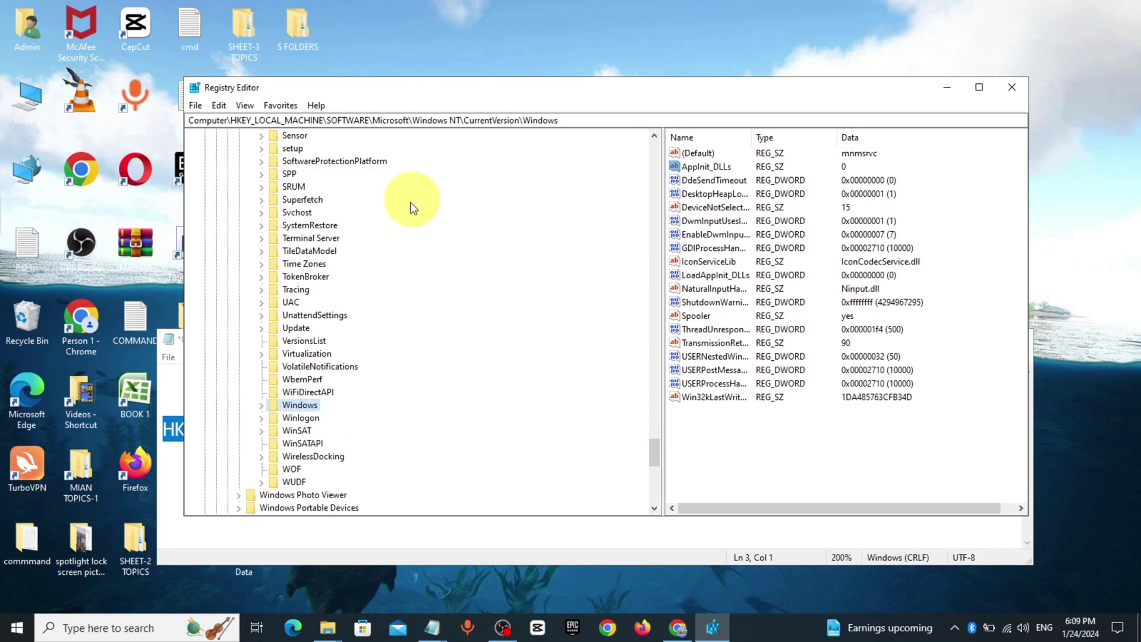
drag(659, 450, 658, 182)
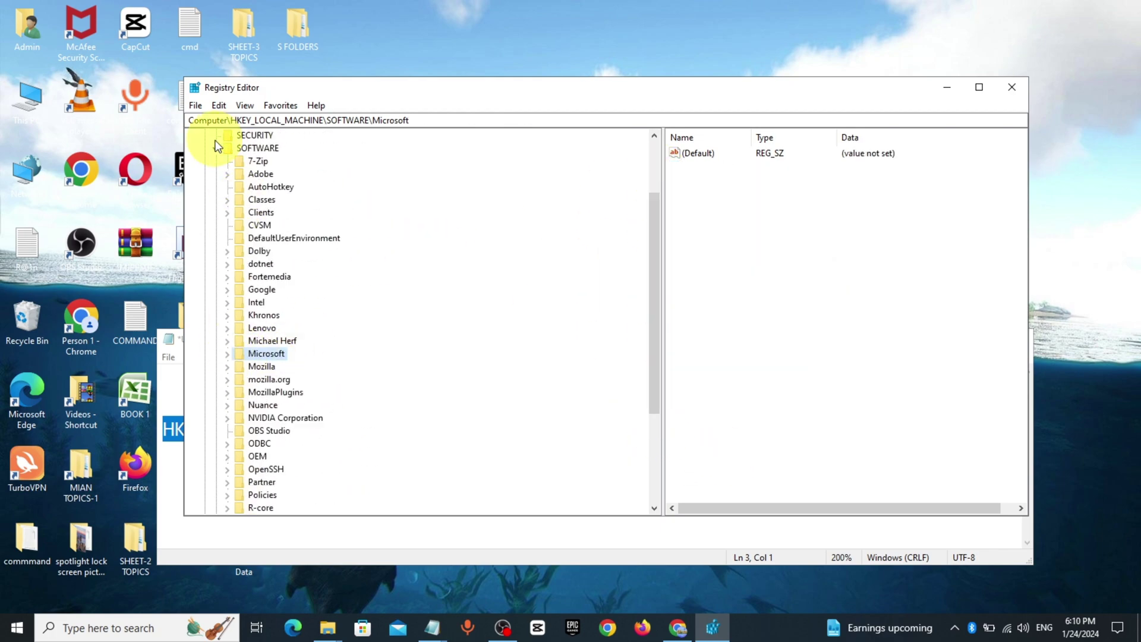